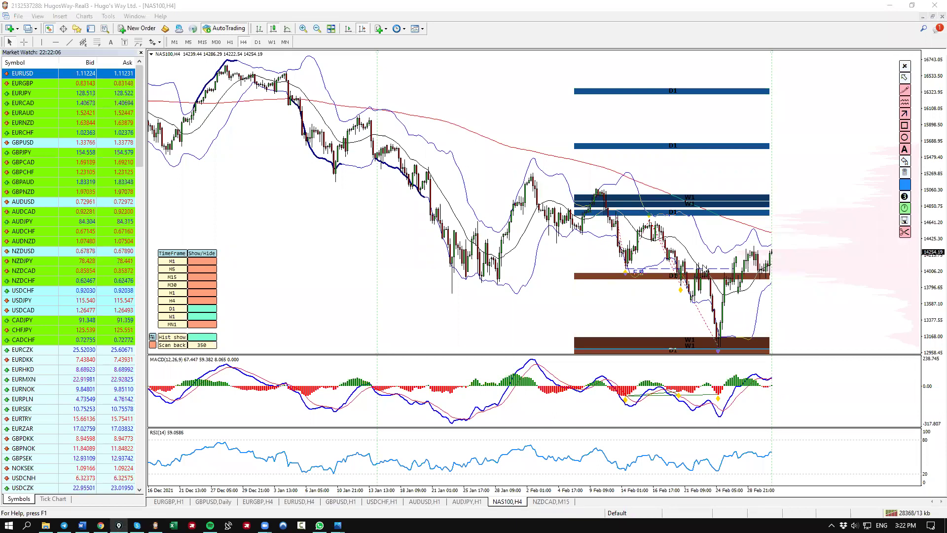
Step: Draw a short rising line across the late-February highs on the NAS100 price chart and matching upward arrows on MACD and RSI
{"action": "left_click_drag", "start_coordinate": [700, 265], "coordinate": [731, 255]}
{"action": "left_click_drag", "start_coordinate": [704, 380], "coordinate": [731, 376]}
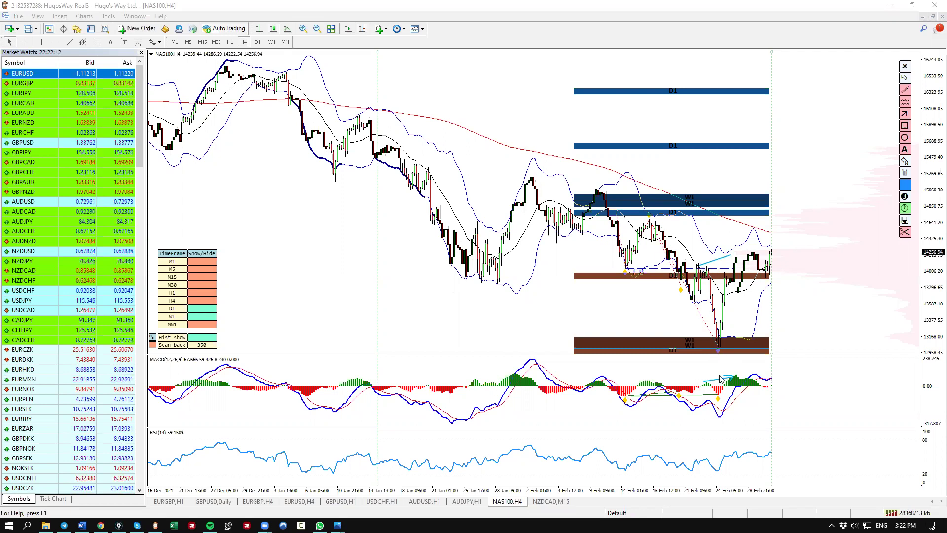
{"action": "left_click_drag", "start_coordinate": [709, 453], "coordinate": [733, 448]}
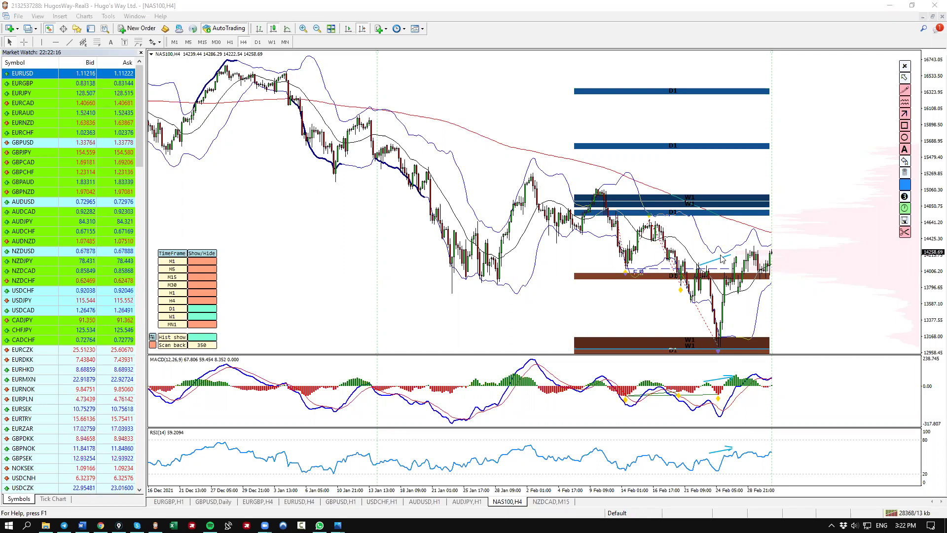
Step: Sketch the pullback with two near-horizontal support lines below price and an upward arrow to about 14641, and clear the drawings
{"action": "mouse_move", "coordinate": [730, 259]}
{"action": "left_mouse_down"}
{"action": "mouse_move", "coordinate": [744, 297]}
{"action": "mouse_move", "coordinate": [680, 297]}
{"action": "left_mouse_up"}
{"action": "left_click_drag", "start_coordinate": [746, 303], "coordinate": [841, 303]}
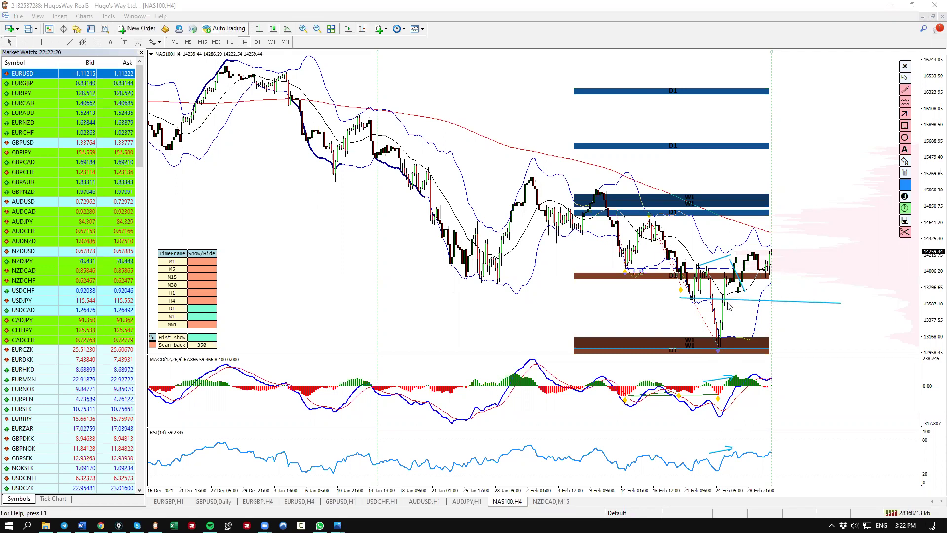
{"action": "left_click_drag", "start_coordinate": [682, 292], "coordinate": [812, 295]}
{"action": "mouse_move", "coordinate": [751, 295]}
{"action": "left_mouse_down"}
{"action": "mouse_move", "coordinate": [802, 222]}
{"action": "mouse_move", "coordinate": [804, 236]}
{"action": "left_mouse_up"}
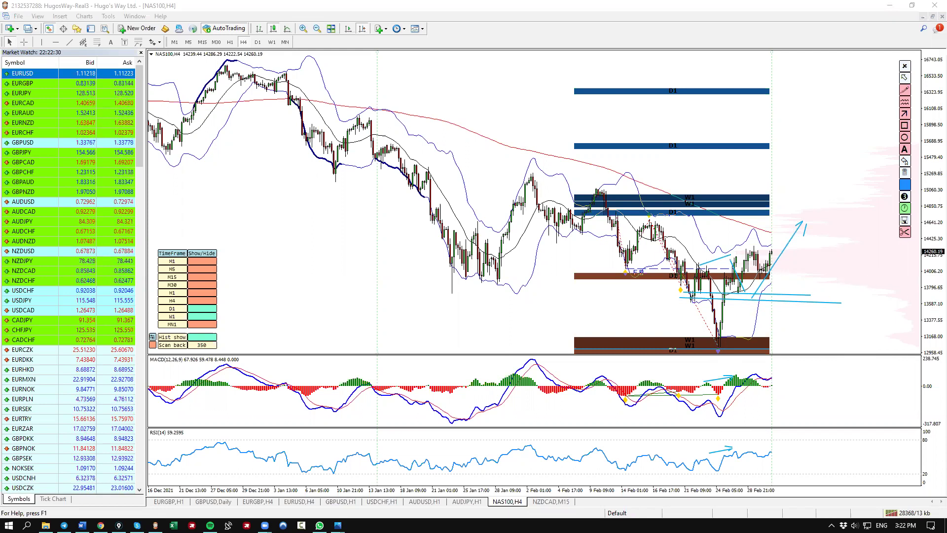
{"action": "key", "text": "Escape"}
Step: Sketch the upswing from the February low with a rising line above the highs and falling lines on MACD, and erase them
{"action": "mouse_move", "coordinate": [718, 349]}
{"action": "left_mouse_down"}
{"action": "mouse_move", "coordinate": [734, 263]}
{"action": "mouse_move", "coordinate": [804, 208]}
{"action": "left_mouse_up"}
{"action": "left_click_drag", "start_coordinate": [716, 258], "coordinate": [793, 216]}
{"action": "mouse_move", "coordinate": [748, 369]}
{"action": "left_mouse_down"}
{"action": "mouse_move", "coordinate": [795, 374]}
{"action": "mouse_move", "coordinate": [791, 388]}
{"action": "left_mouse_up"}
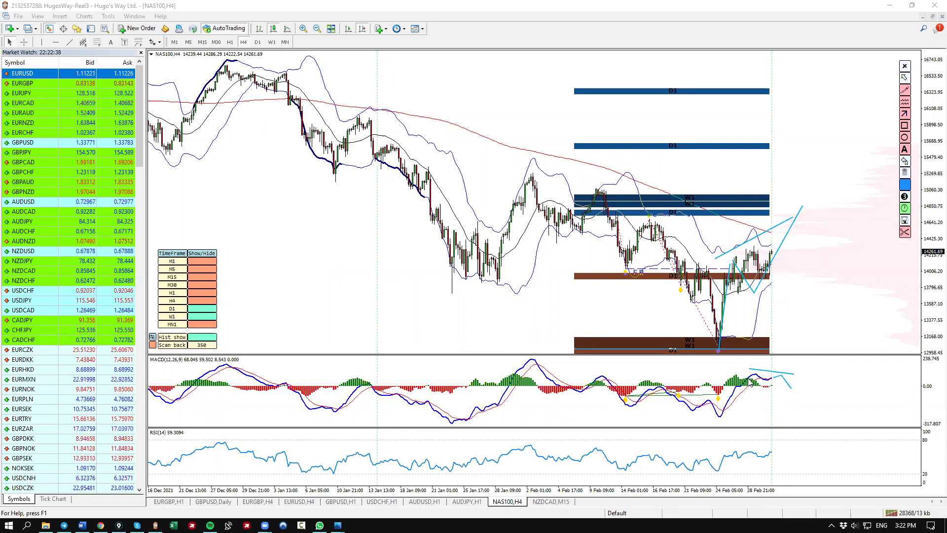
{"action": "left_click_drag", "start_coordinate": [738, 376], "coordinate": [811, 386]}
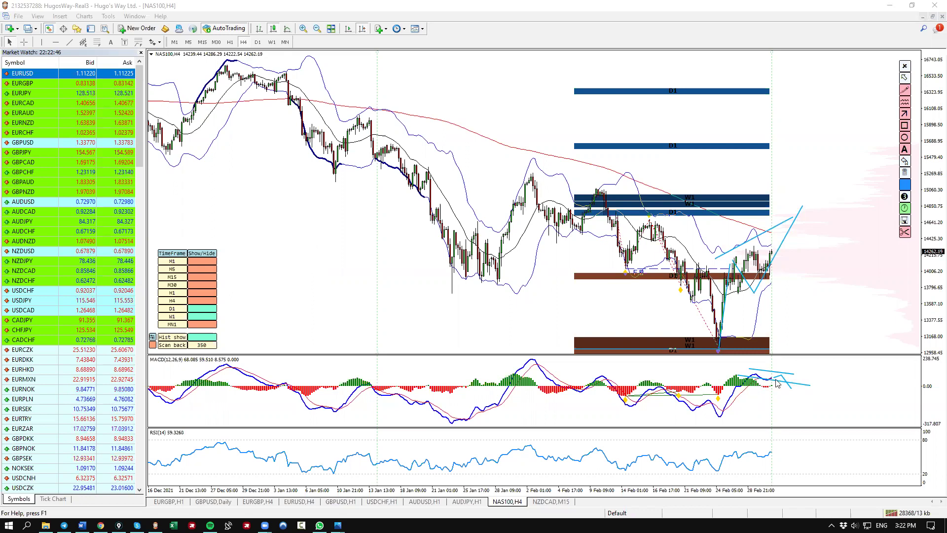
{"action": "key", "text": "Delete"}
Step: Draw two horizontal resistance lines near 14641 and circle the late-January and mid-February highs that meet them
{"action": "left_click_drag", "start_coordinate": [636, 221], "coordinate": [861, 222]}
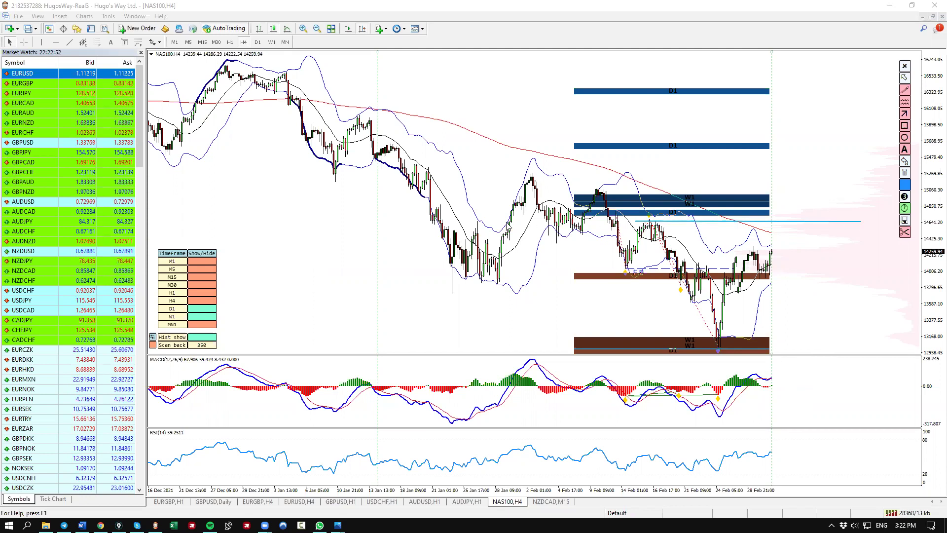
{"action": "left_click_drag", "start_coordinate": [465, 224], "coordinate": [834, 223]}
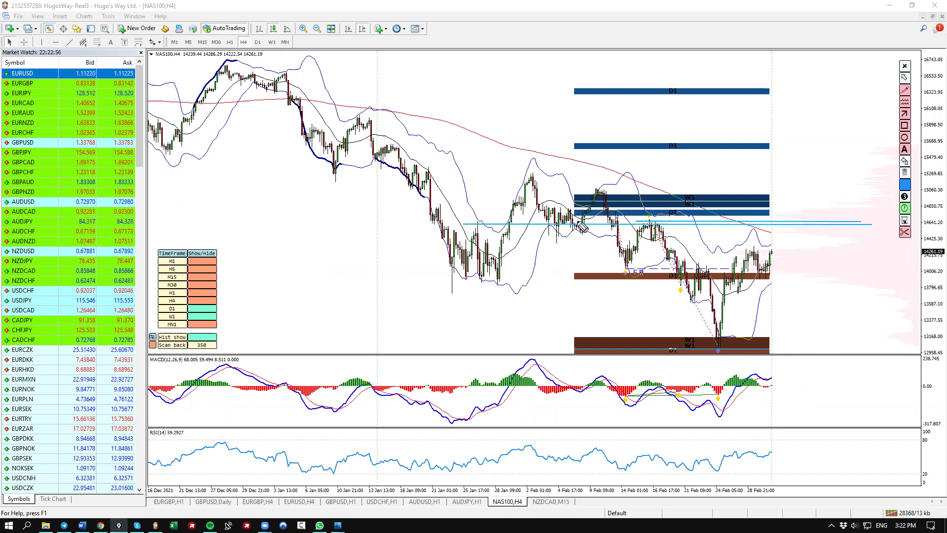
{"action": "left_click_drag", "start_coordinate": [669, 217], "coordinate": [651, 215]}
{"action": "left_click_drag", "start_coordinate": [483, 218], "coordinate": [466, 226]}
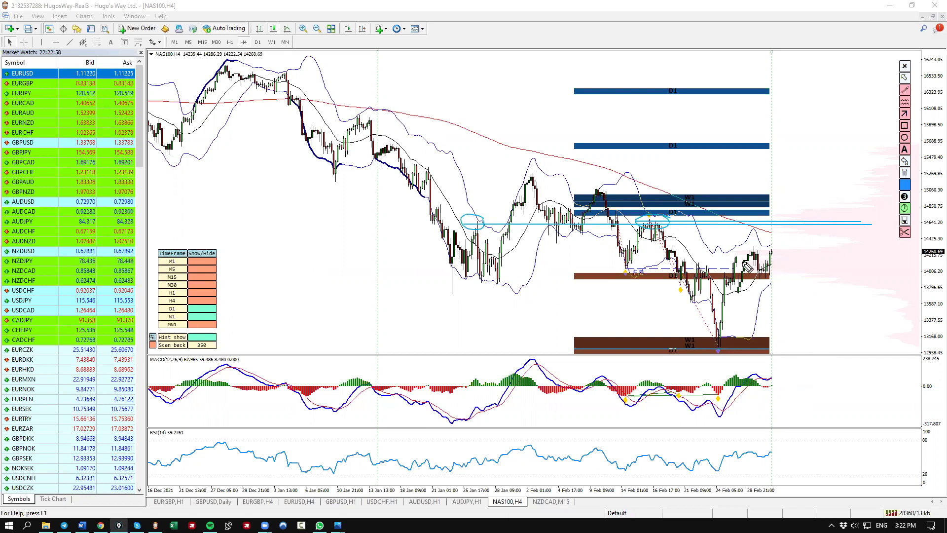
Step: Mark the W1/D1 resistance area with an arrow and bracket plus a dashed upward path from current price, and clear the drawings
{"action": "mouse_move", "coordinate": [820, 139]}
{"action": "left_mouse_down"}
{"action": "mouse_move", "coordinate": [775, 195]}
{"action": "mouse_move", "coordinate": [790, 200]}
{"action": "left_mouse_up"}
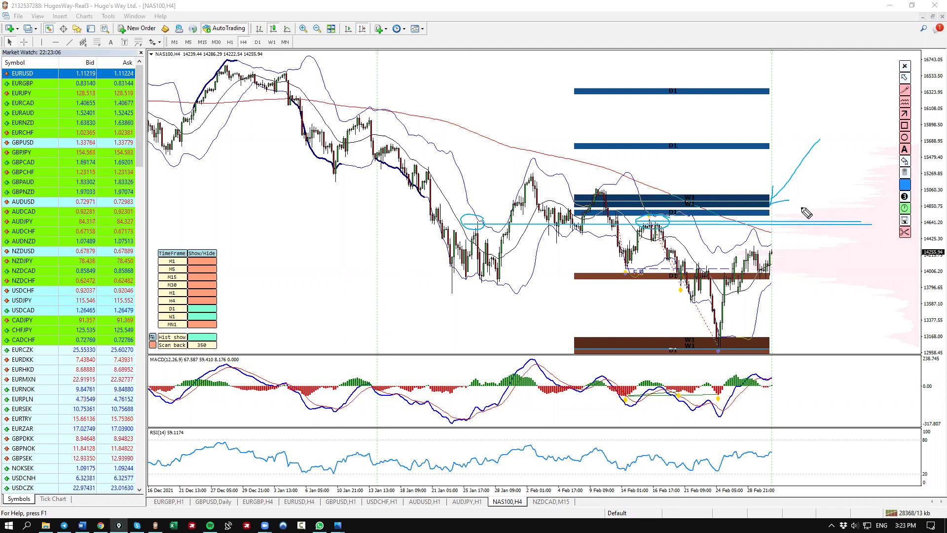
{"action": "mouse_move", "coordinate": [815, 206]}
{"action": "left_mouse_down"}
{"action": "mouse_move", "coordinate": [777, 231]}
{"action": "mouse_move", "coordinate": [839, 232]}
{"action": "left_mouse_up"}
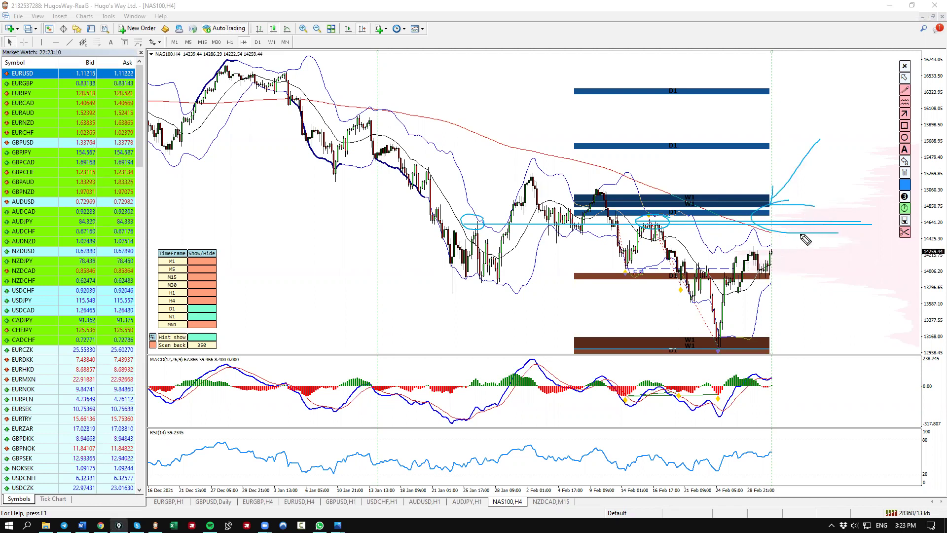
{"action": "mouse_move", "coordinate": [779, 266]}
{"action": "left_mouse_down"}
{"action": "mouse_move", "coordinate": [794, 213]}
{"action": "mouse_move", "coordinate": [780, 220]}
{"action": "left_mouse_up"}
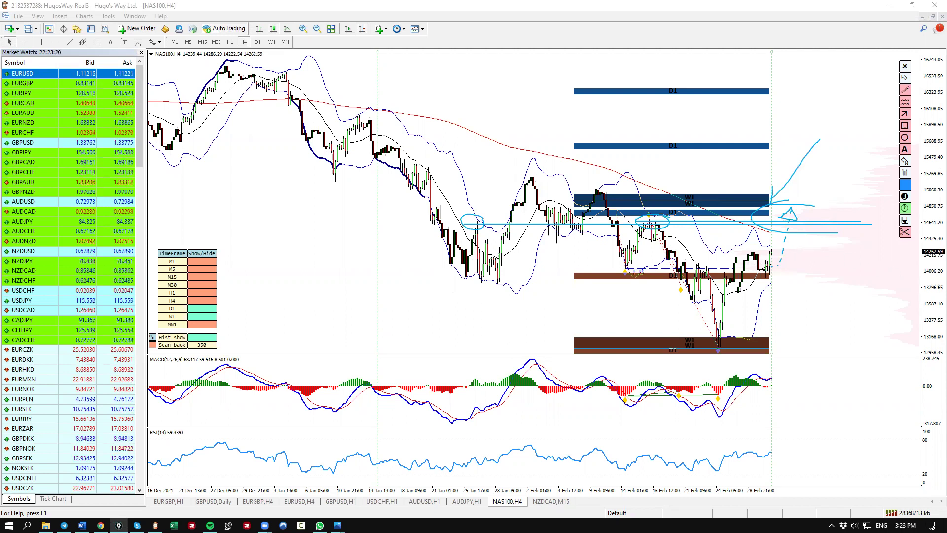
{"action": "key", "text": "Escape"}
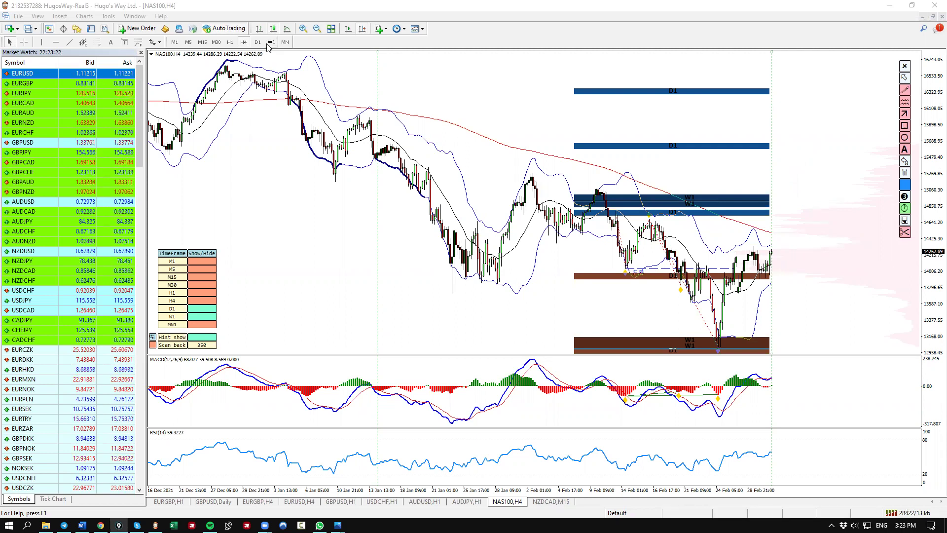
Step: Sketch a dashed rise followed by a falling line after the last candle on the weekly chart, and erase both
{"action": "left_click", "coordinate": [272, 44]}
{"action": "left_click", "coordinate": [272, 43]}
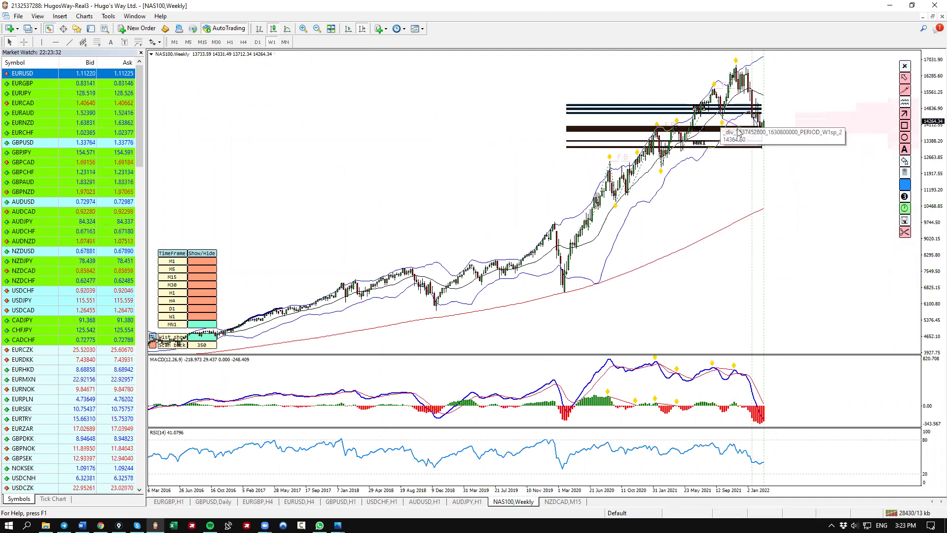
{"action": "mouse_move", "coordinate": [766, 136]}
{"action": "left_mouse_down"}
{"action": "mouse_move", "coordinate": [776, 117]}
{"action": "mouse_move", "coordinate": [822, 153]}
{"action": "left_mouse_up"}
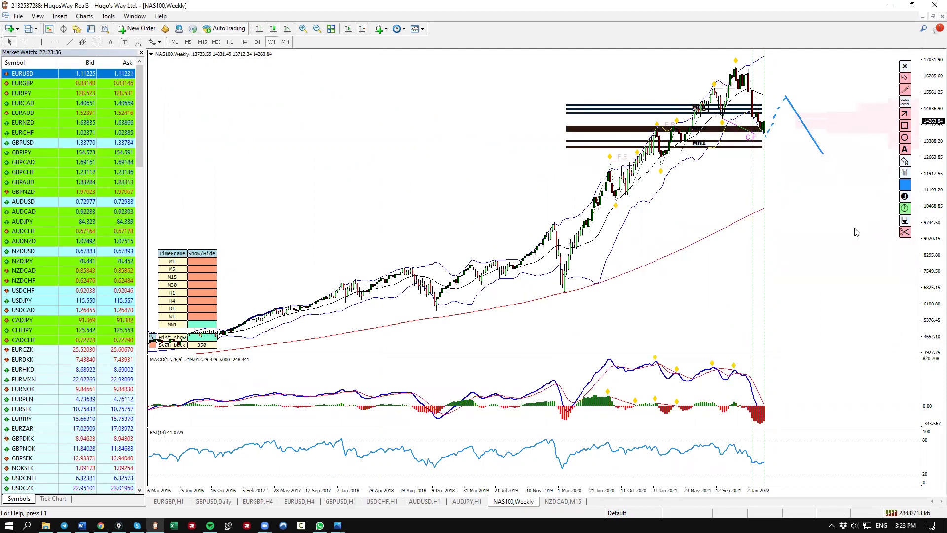
{"action": "left_click", "coordinate": [118, 525]}
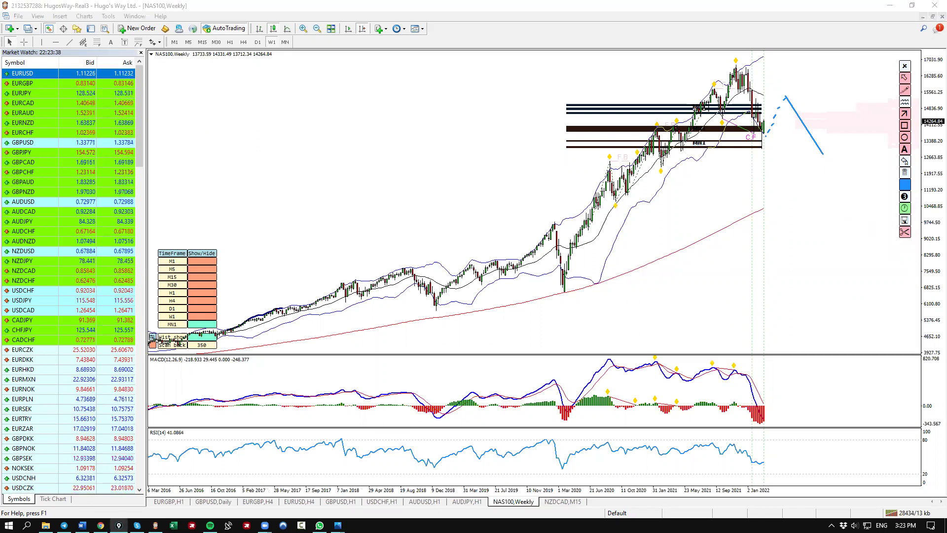
{"action": "left_click", "coordinate": [905, 173]}
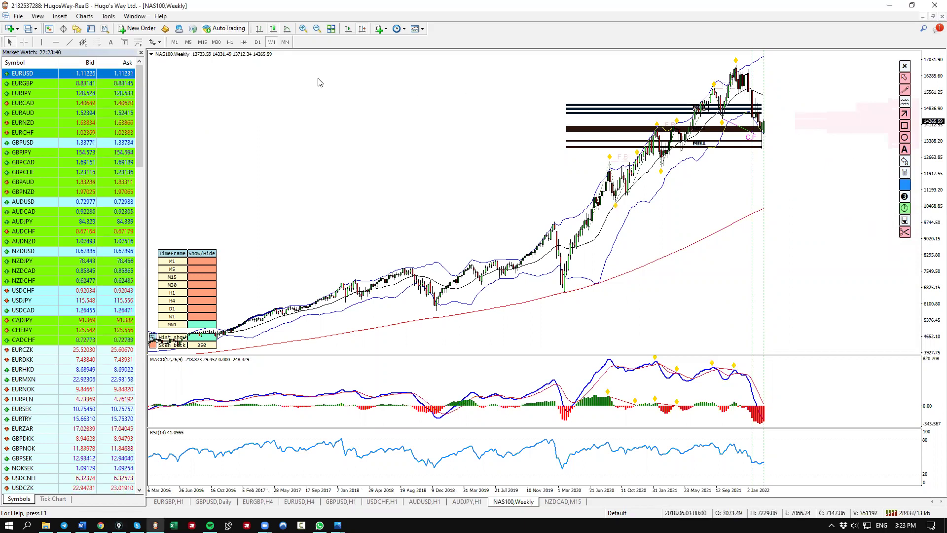
Step: On the latest bars of the daily chart, trace the swings from the November high to the February low and a dashed upward projection
{"action": "left_click", "coordinate": [258, 42]}
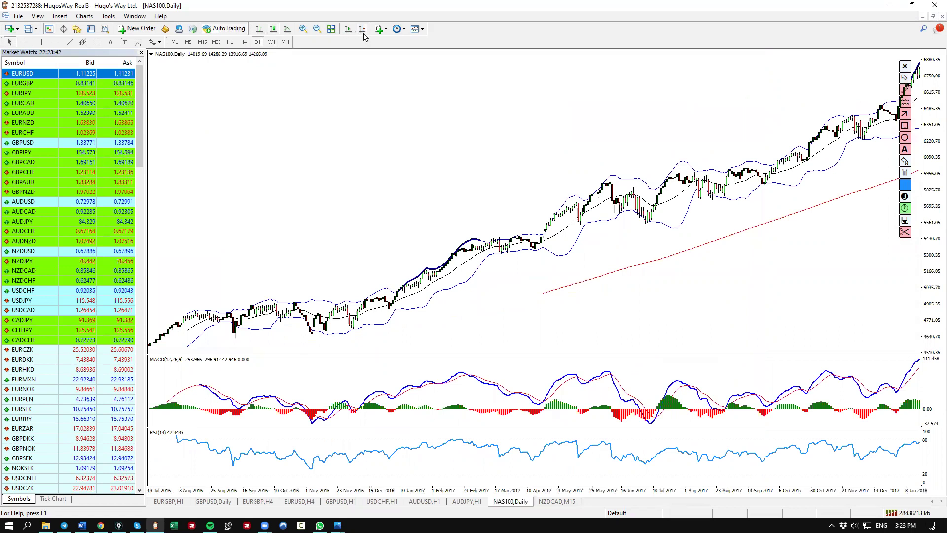
{"action": "left_click", "coordinate": [349, 28]}
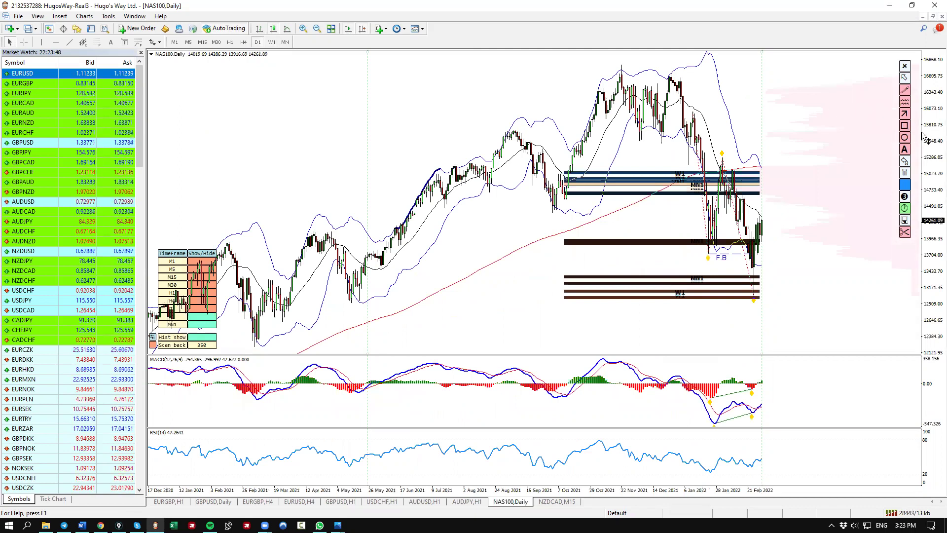
{"action": "left_click", "coordinate": [905, 105]}
{"action": "left_click_drag", "start_coordinate": [622, 66], "coordinate": [660, 141]}
{"action": "mouse_move", "coordinate": [672, 71]}
{"action": "left_mouse_down"}
{"action": "mouse_move", "coordinate": [709, 256]}
{"action": "mouse_move", "coordinate": [727, 169]}
{"action": "mouse_move", "coordinate": [754, 302]}
{"action": "left_mouse_up"}
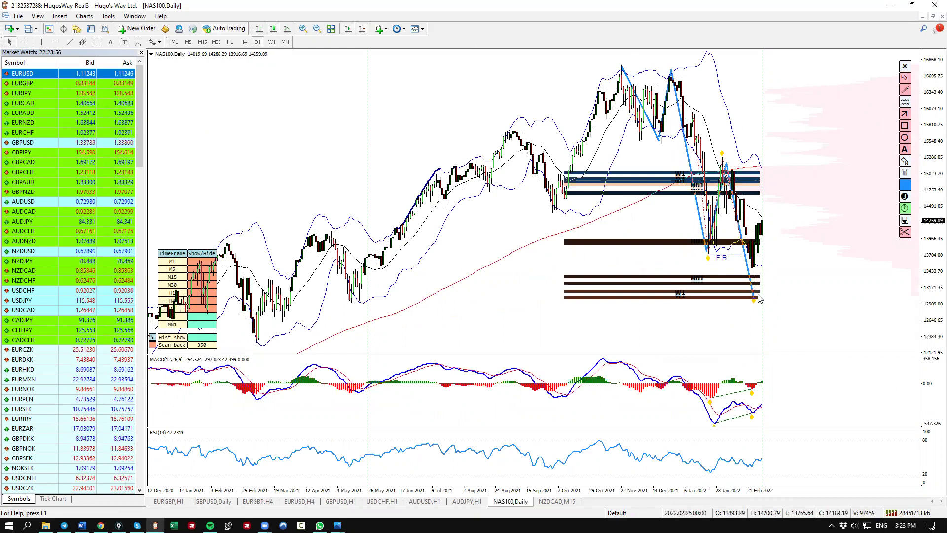
{"action": "left_click_drag", "start_coordinate": [763, 266], "coordinate": [793, 200]}
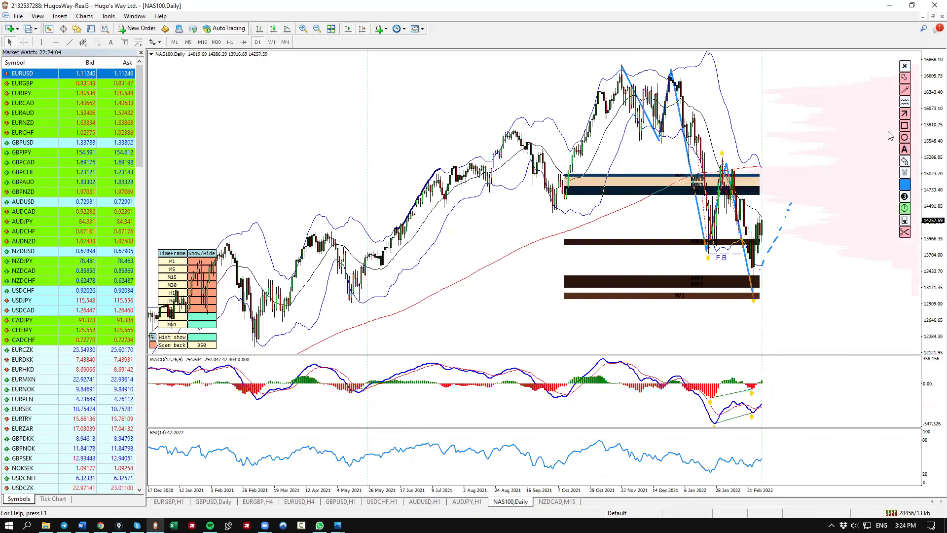
Step: Box the MN1/W1 resistance zone on the daily chart, add horizontal level lines and an upward stroke, and erase all drawings
{"action": "left_click", "coordinate": [904, 125]}
{"action": "left_click_drag", "start_coordinate": [432, 168], "coordinate": [885, 202]}
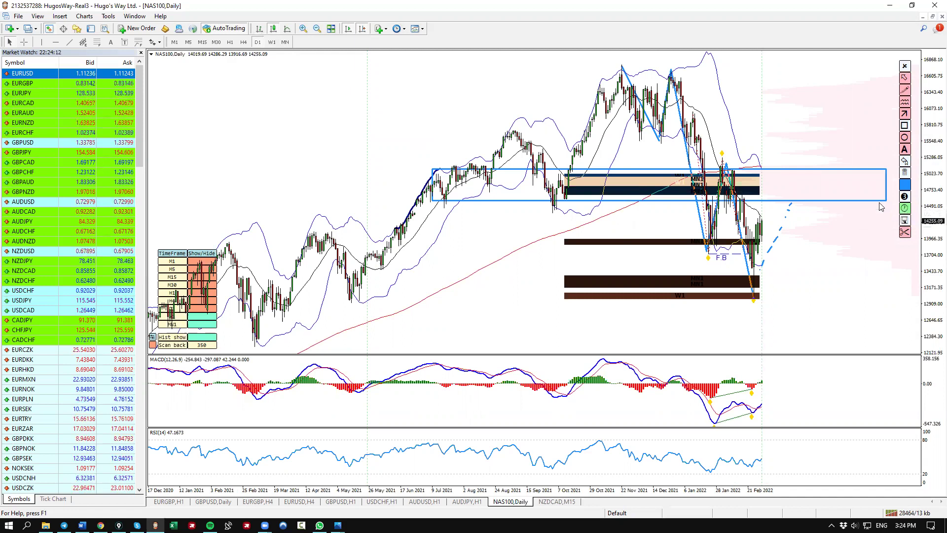
{"action": "left_click_drag", "start_coordinate": [742, 194], "coordinate": [843, 193]}
{"action": "left_click_drag", "start_coordinate": [433, 173], "coordinate": [827, 176]}
{"action": "left_click_drag", "start_coordinate": [708, 162], "coordinate": [856, 166]}
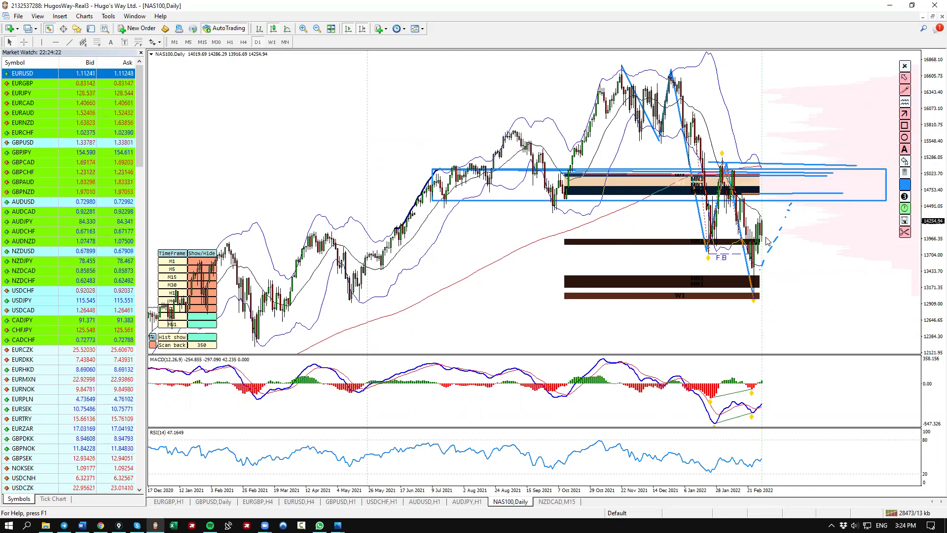
{"action": "left_click_drag", "start_coordinate": [768, 242], "coordinate": [782, 207]}
{"action": "left_click", "coordinate": [905, 172]}
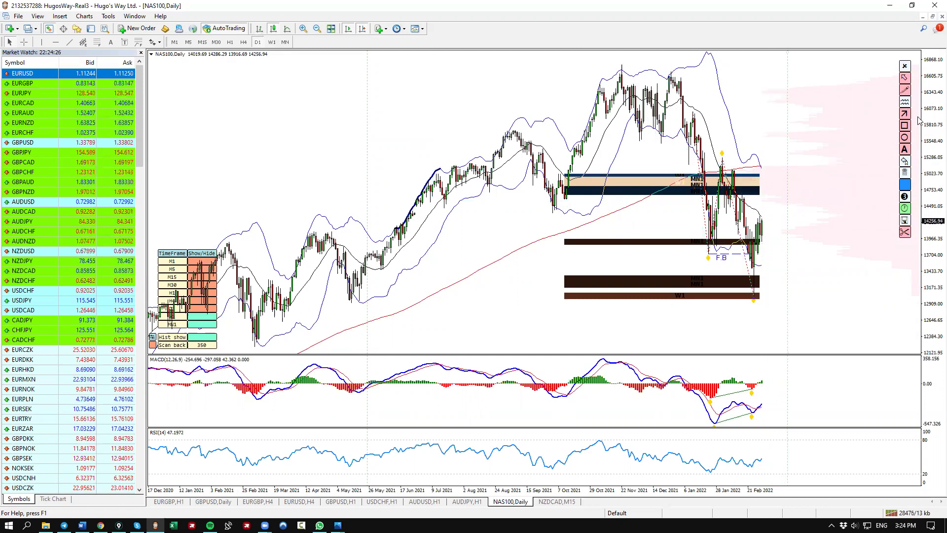
Step: Sketch a dashed pullback and rise toward the D1 resistance at about 14750 on the H4 chart, and erase it
{"action": "left_click", "coordinate": [905, 90]}
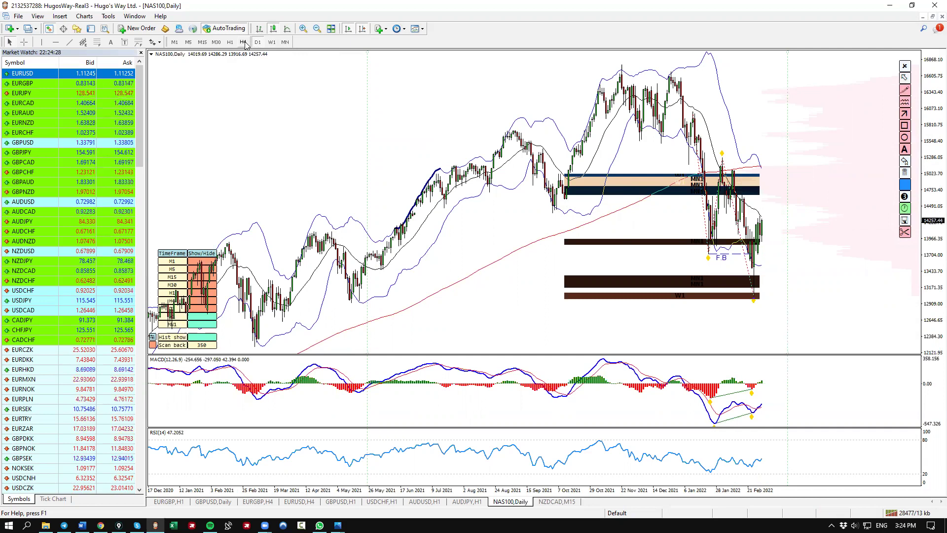
{"action": "key", "text": "Return"}
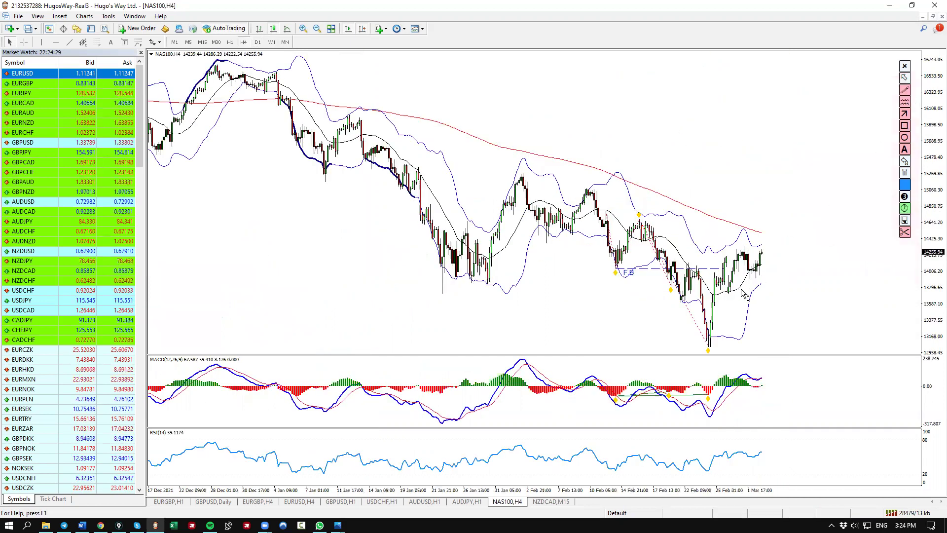
{"action": "left_click", "coordinate": [907, 90]}
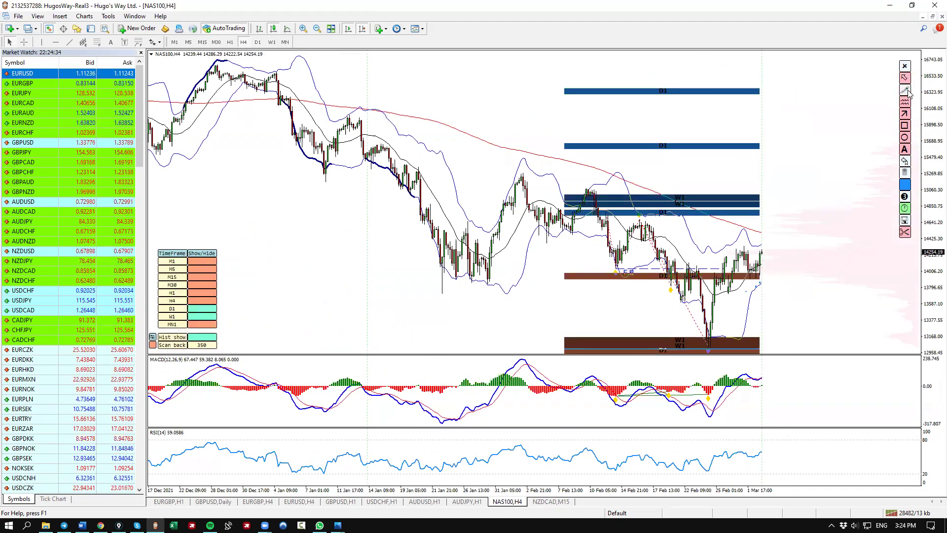
{"action": "mouse_move", "coordinate": [733, 285]}
{"action": "left_mouse_down"}
{"action": "mouse_move", "coordinate": [768, 280]}
{"action": "mouse_move", "coordinate": [794, 212]}
{"action": "mouse_move", "coordinate": [803, 225]}
{"action": "mouse_move", "coordinate": [778, 223]}
{"action": "left_mouse_up"}
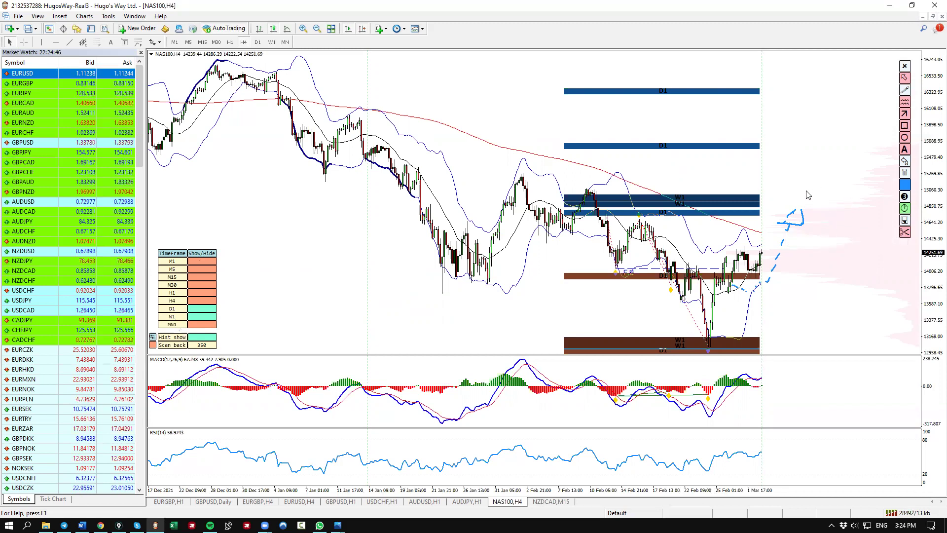
{"action": "left_click", "coordinate": [905, 172]}
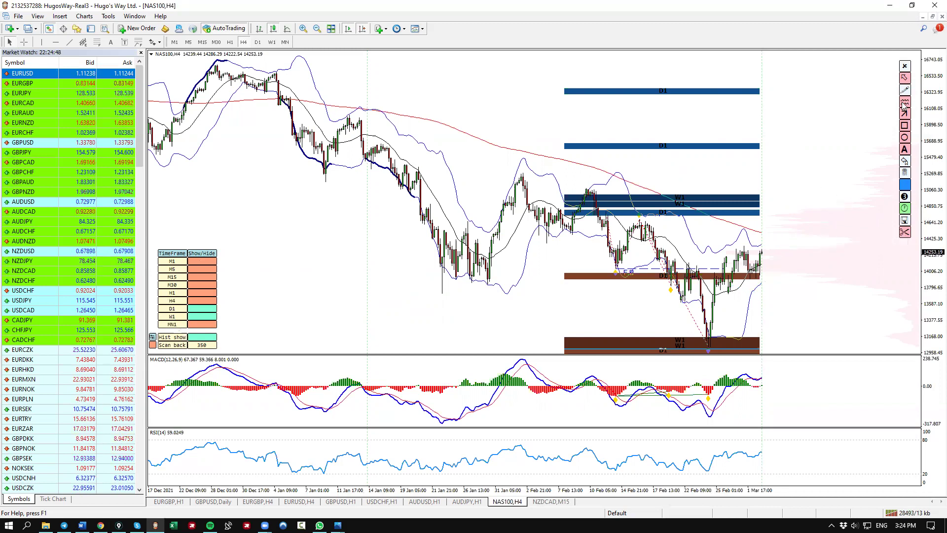
Step: On the daily chart, box the MN1 resistance zone with a dashed rise and a downward arrow from it, and erase the drawings
{"action": "left_click", "coordinate": [258, 42]}
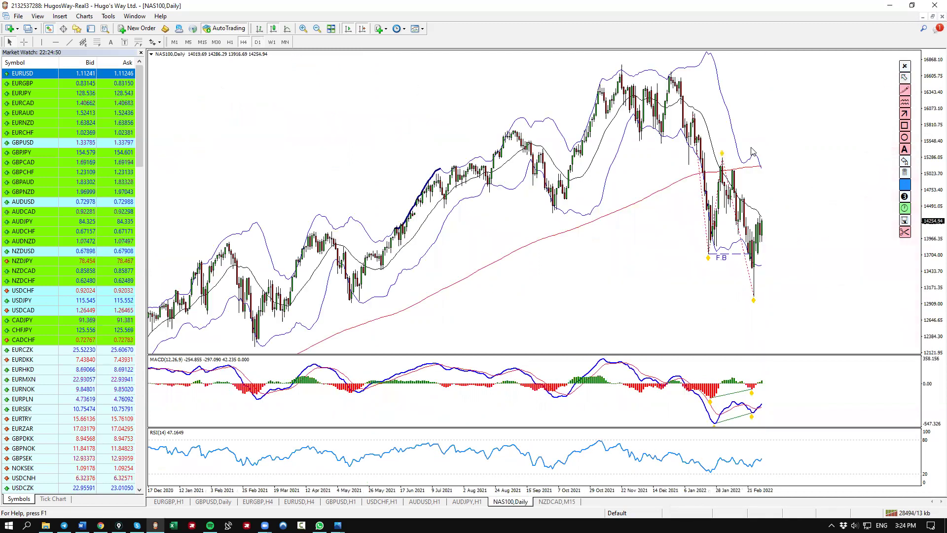
{"action": "left_click", "coordinate": [904, 126]}
{"action": "left_click_drag", "start_coordinate": [432, 174], "coordinate": [878, 194]}
{"action": "mouse_move", "coordinate": [769, 214]}
{"action": "left_mouse_down"}
{"action": "mouse_move", "coordinate": [778, 199]}
{"action": "mouse_move", "coordinate": [816, 251]}
{"action": "left_mouse_up"}
{"action": "left_click", "coordinate": [906, 115]}
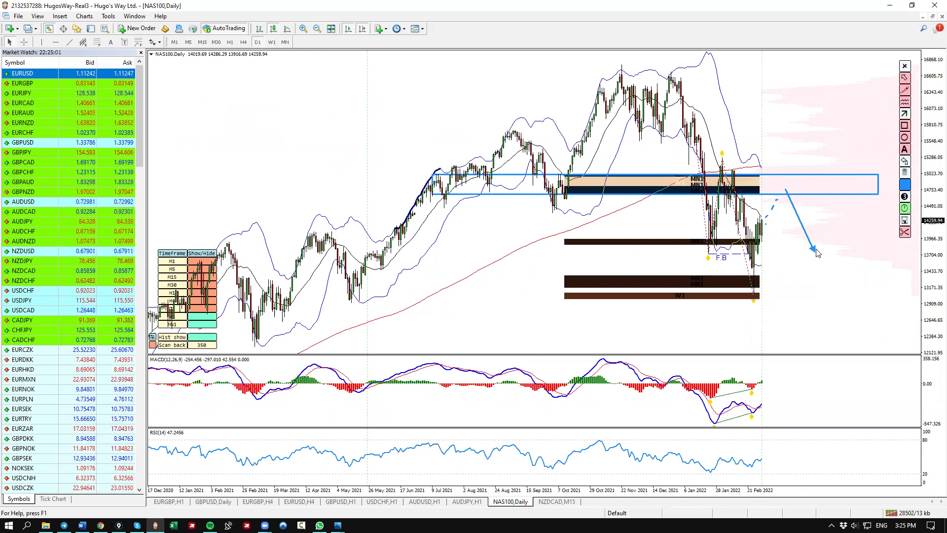
{"action": "left_click", "coordinate": [905, 172]}
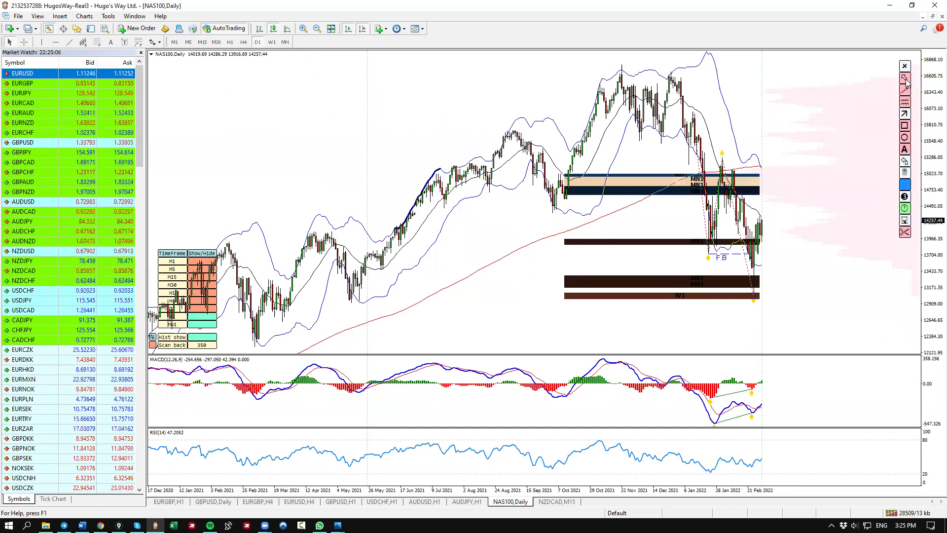